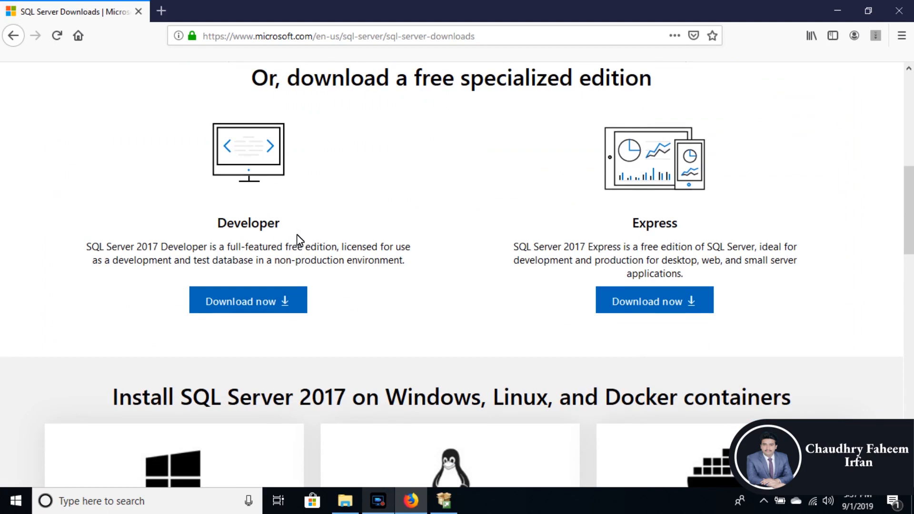
Step: Request the download of the SQL Server 2017 Developer edition installer and put the download dialog aside
left_click(235, 301)
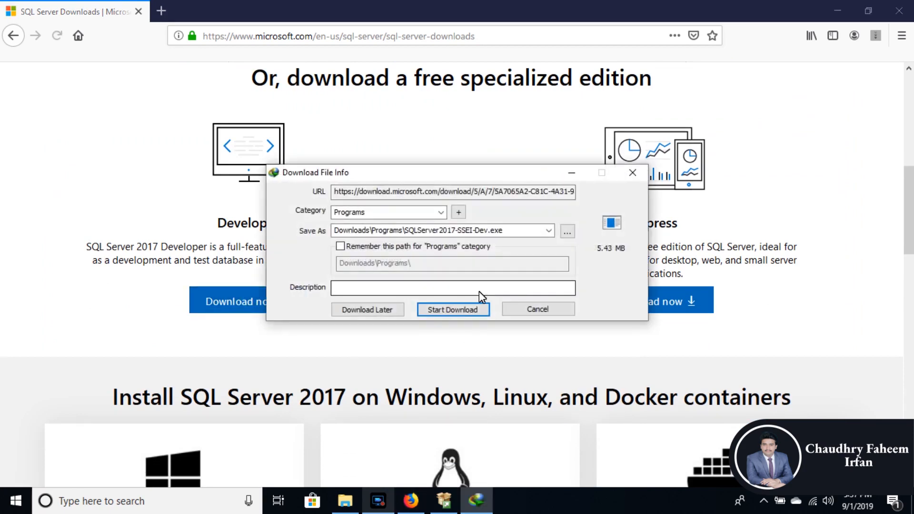
left_click(571, 174)
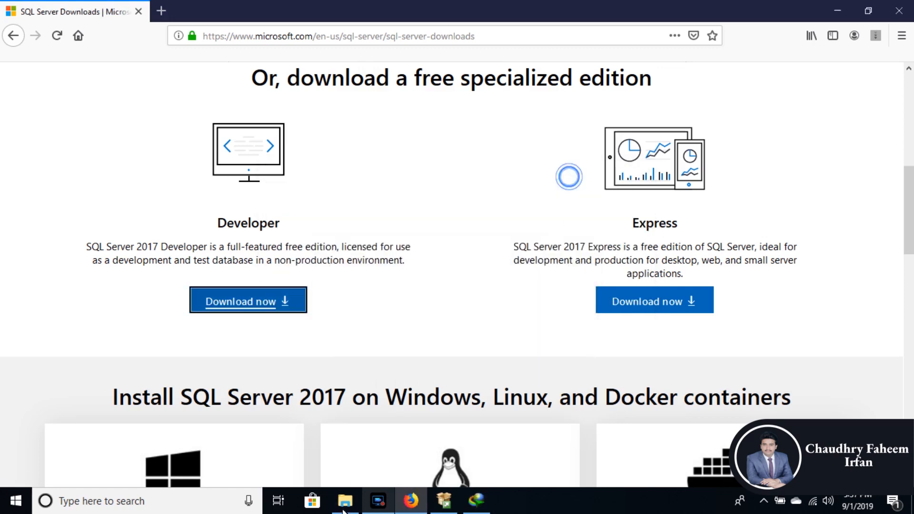
Step: Run SQLServer2017-SSEI-Dev.exe from the SQL Server 2017 folder in File Explorer and choose the Download Media installation type
left_click(345, 501)
left_click(240, 178)
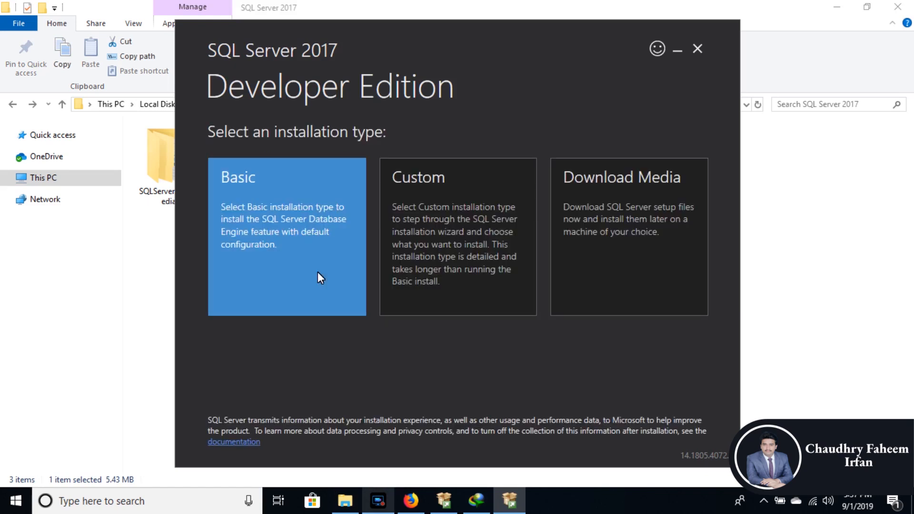
key("Right")
key("Right")
key("Return")
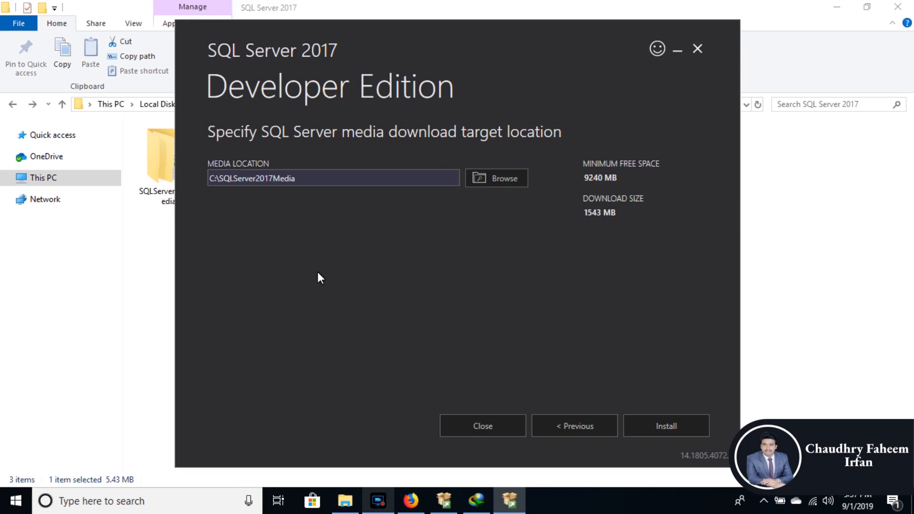
Step: Look at the SQL Server Installation Center window and highlight the folder name in the Developer Edition installer's media location
left_click(831, 307)
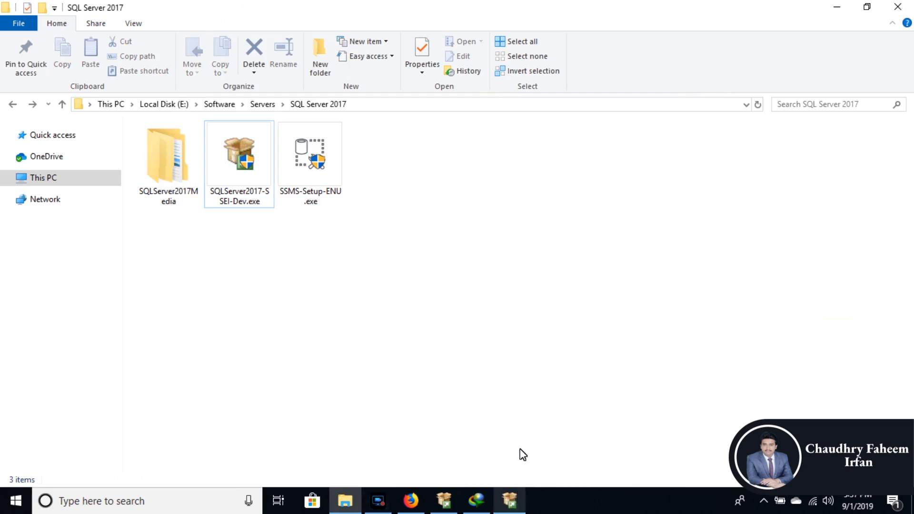
left_click(447, 504)
left_click_drag(379, 72, 381, 47)
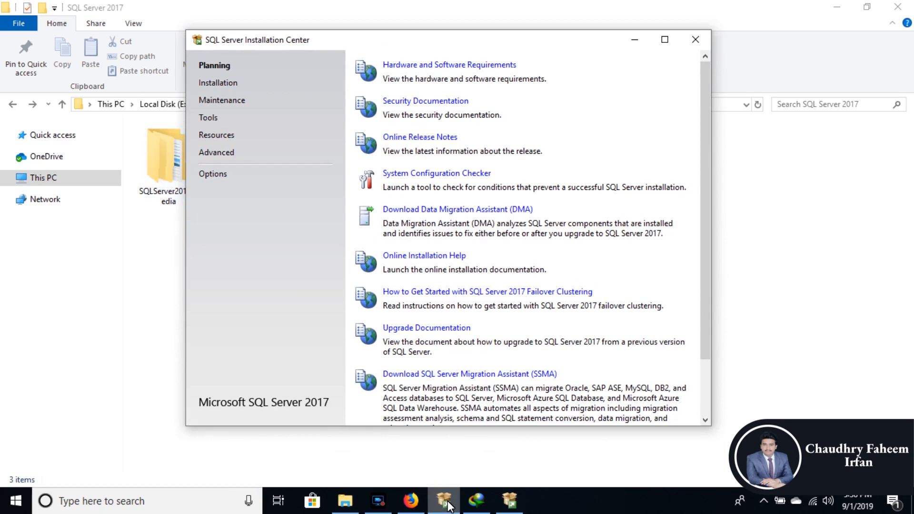
left_click(510, 501)
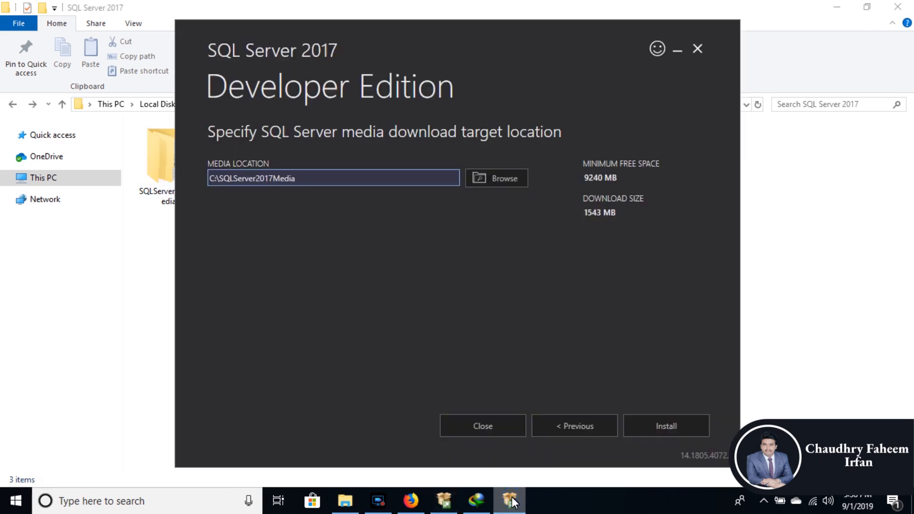
key("shift+Left")
key("shift+Left")
key("shift+Left")
key("shift+Left")
key("shift+Left")
key("shift+Left")
key("shift+Left")
key("shift+Left")
key("shift+Left")
key("shift+Left")
key("shift+Left")
key("shift+Left")
key("shift+Left")
key("shift+Left")
key("shift+Left")
key("shift+Left")
key("shift+Left")
key("shift+Left")
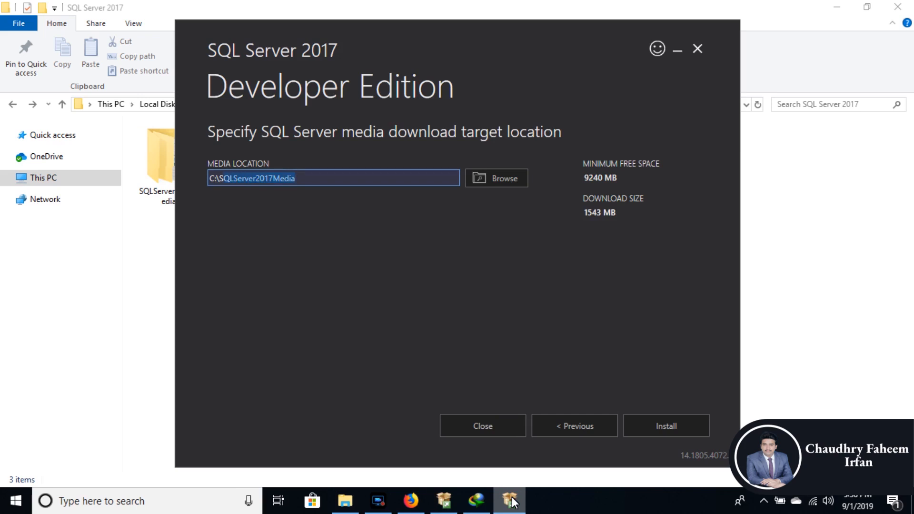
left_click(510, 501)
Step: Open the Developer_ENU folder inside SQLServer2017Media and select SETUP.EXE
double_click(167, 162)
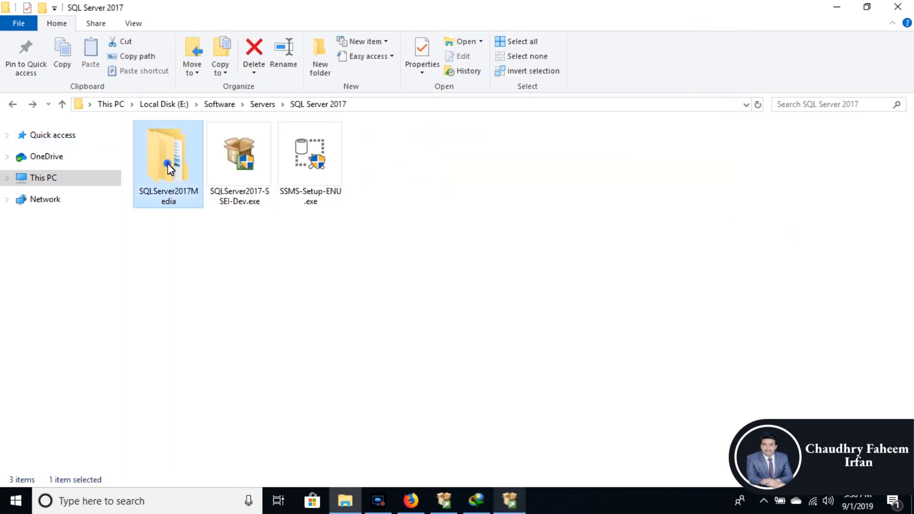
double_click(190, 145)
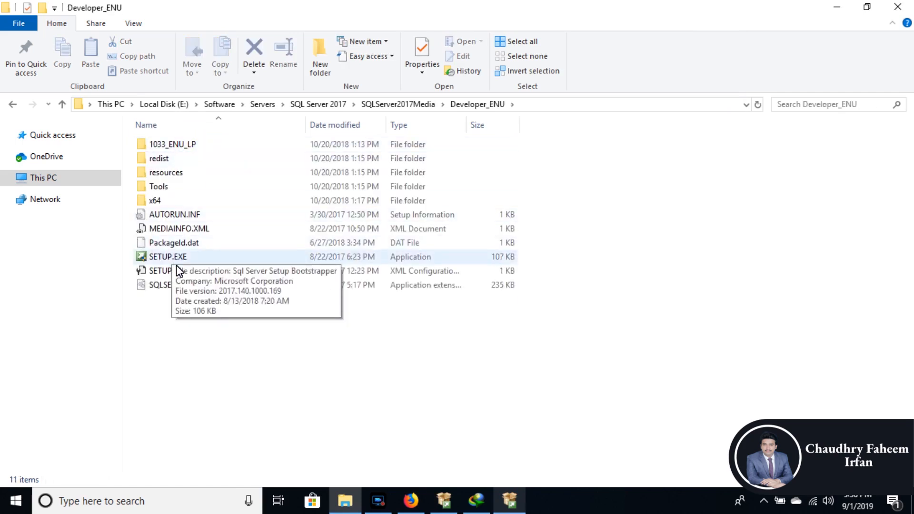
left_click(204, 268)
double_click(205, 258)
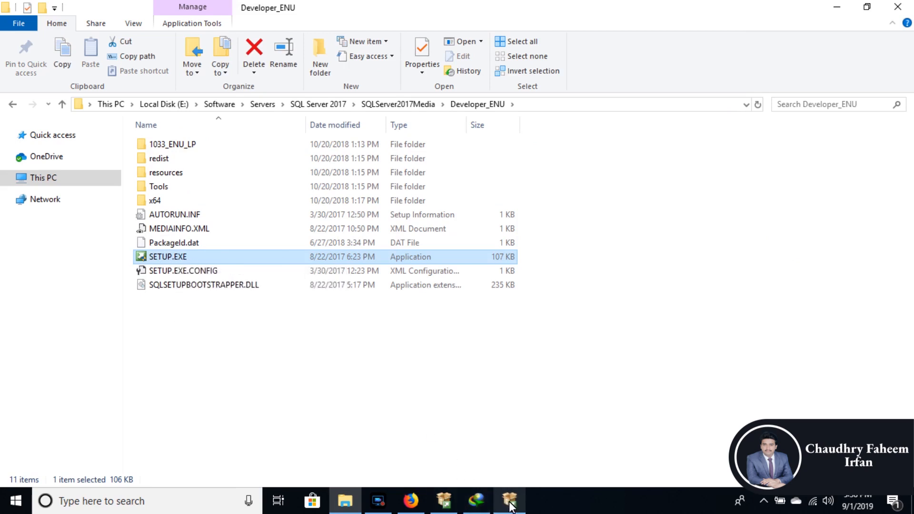
Step: Launch a new SQL Server stand-alone installation from the SQL Server Installation Center
left_click(443, 505)
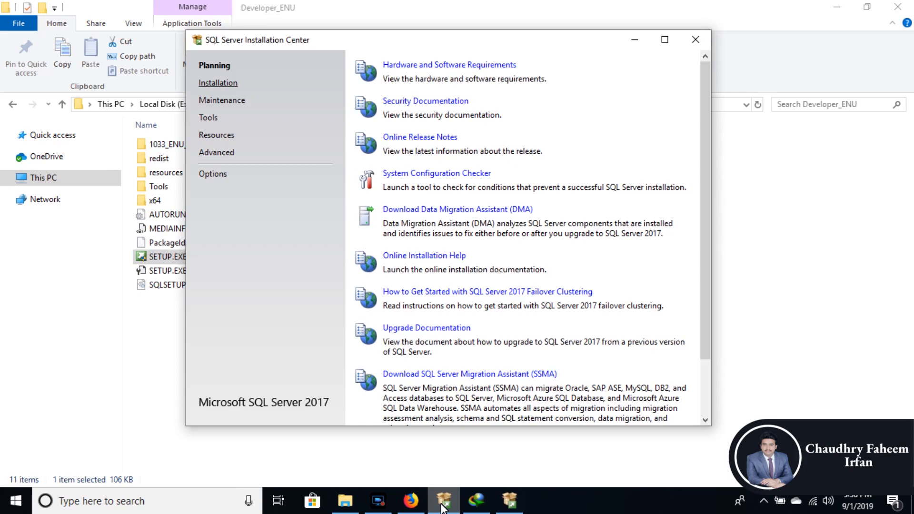
left_click(218, 83)
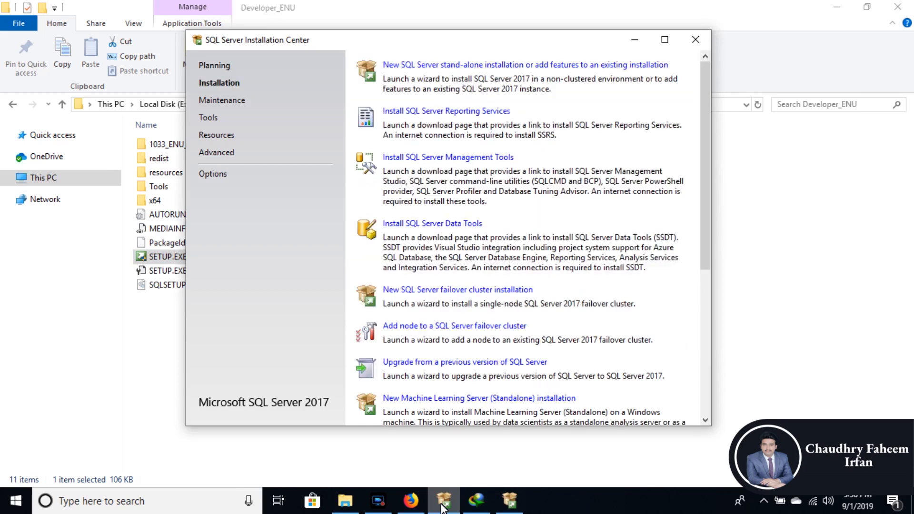
left_click(525, 65)
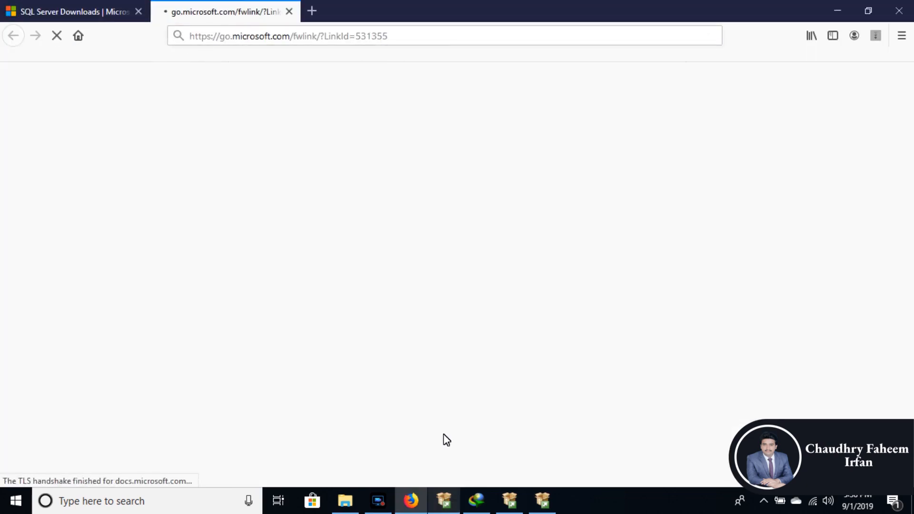
Step: Return to the SQL Server 2017 setup wizard and pass Microsoft Update and Product Updates without enabling update checks
left_click(411, 501)
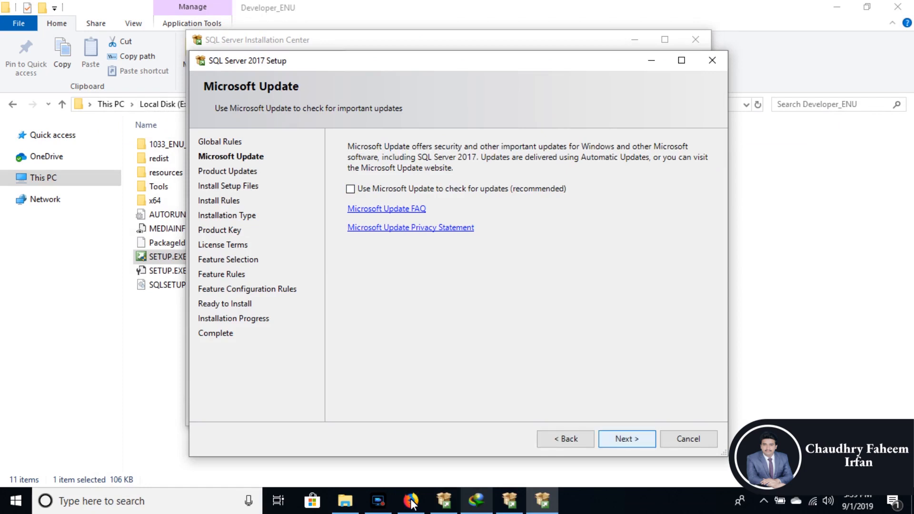
key("Return")
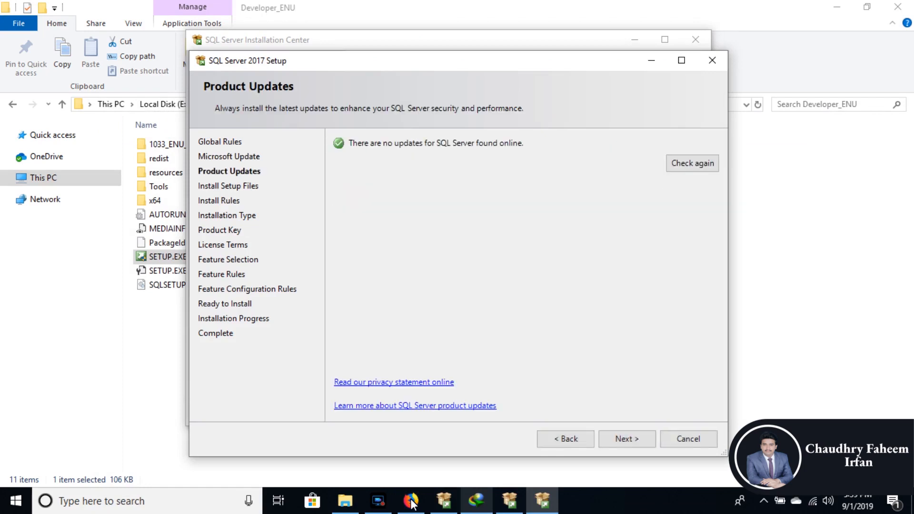
key("Return")
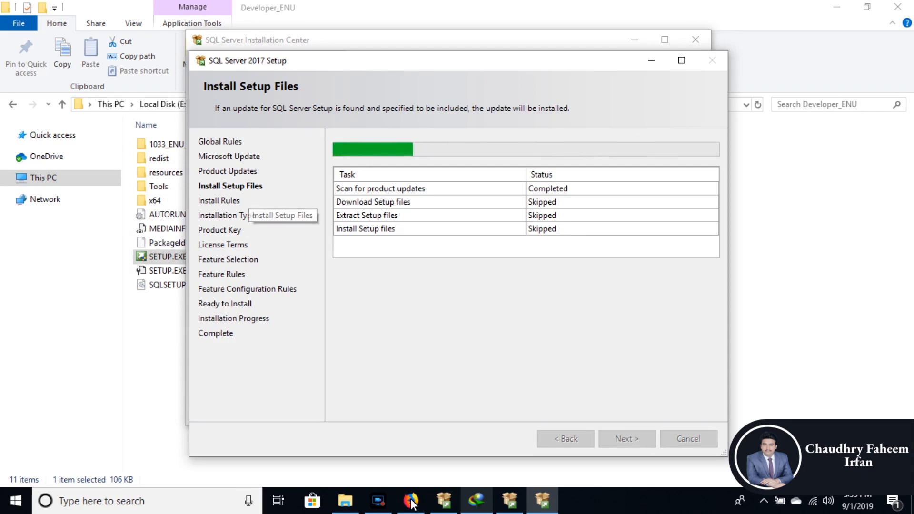
Step: Request the SQL Server Management Studio 18.2 download from its page in Firefox, cancel it, and go back to the setup wizard
left_click(412, 503)
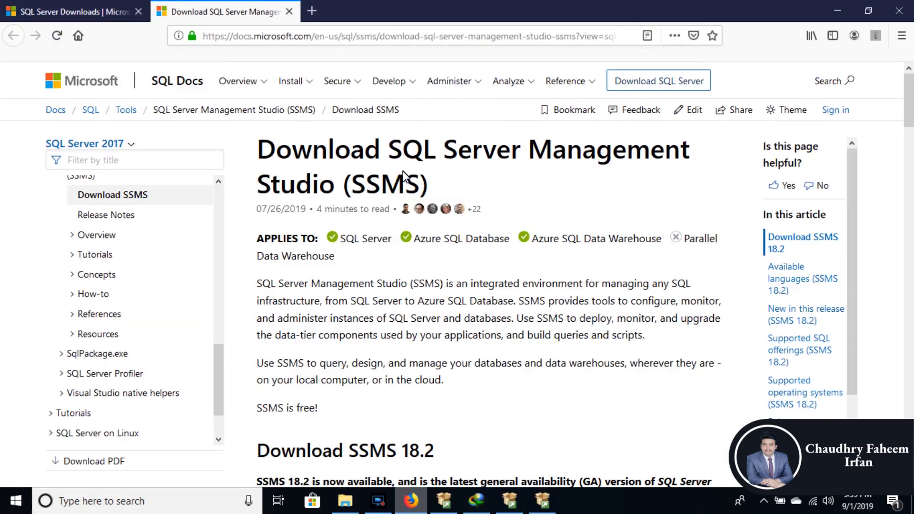
scroll(371, 231, "down", 5)
scroll(372, 230, "down", 2)
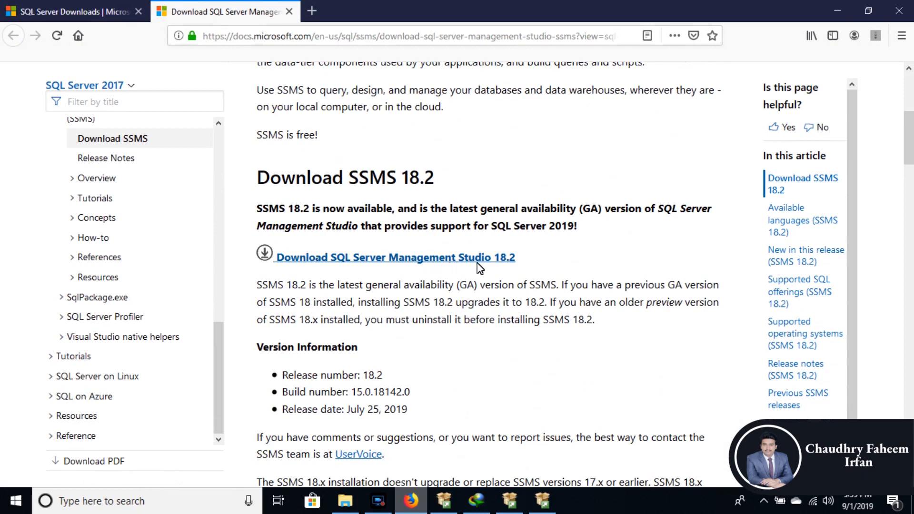
left_click(410, 504)
left_click(409, 505)
left_click(406, 265)
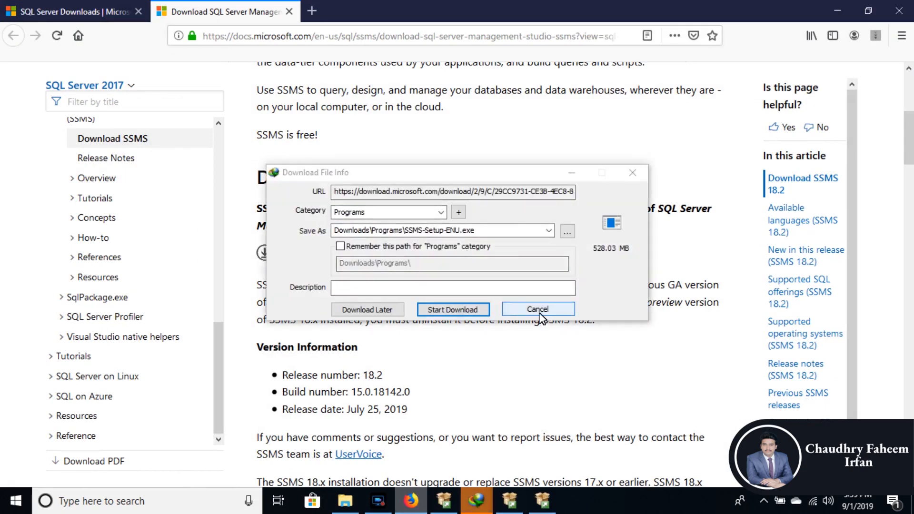
left_click(539, 311)
left_click(483, 307)
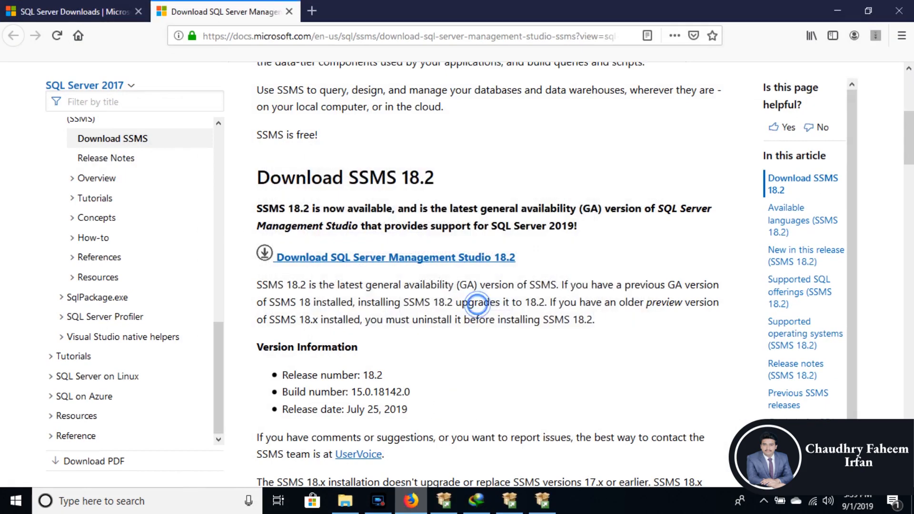
left_click(416, 509)
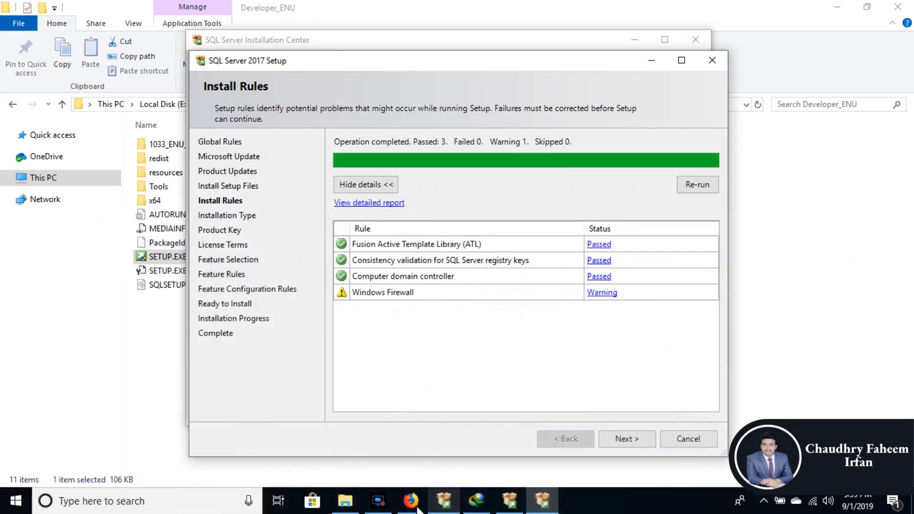
Step: Continue past the install rules with a new installation of SQL Server 2017 and keep Developer as the free edition
key("Return")
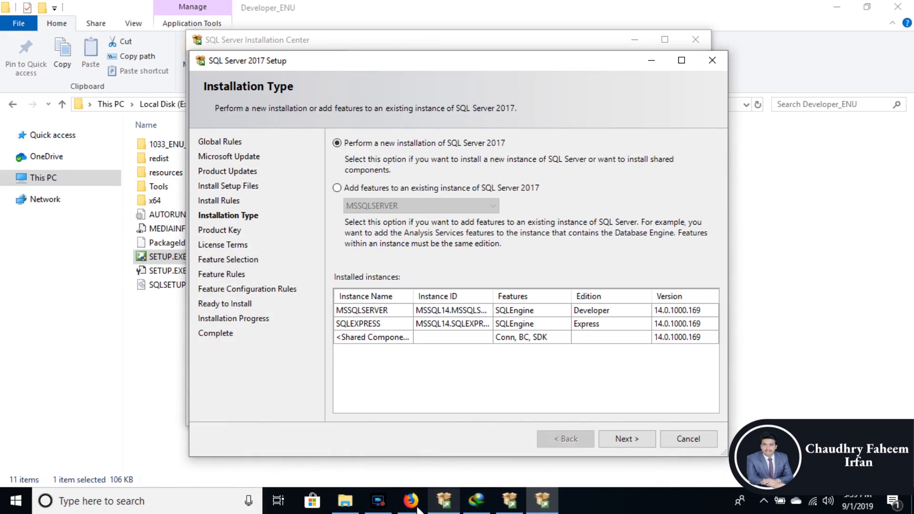
key("Return")
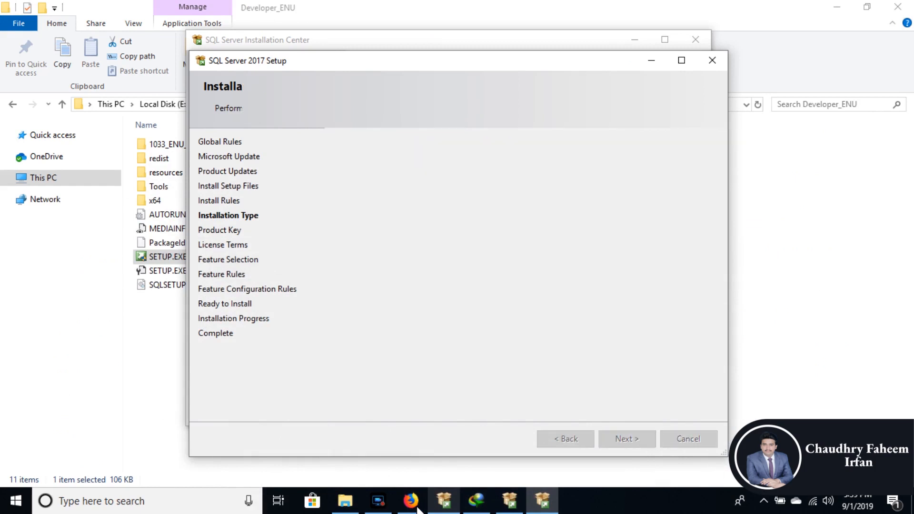
key("alt+Down")
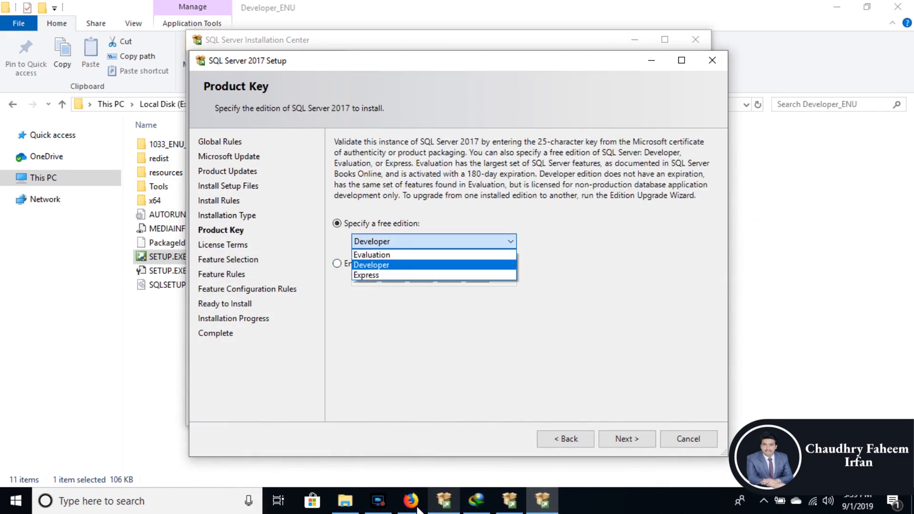
key("Escape")
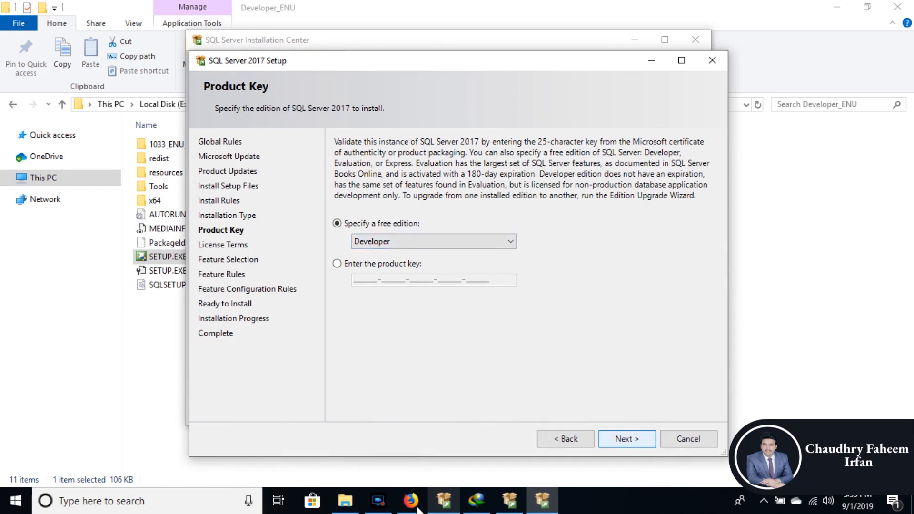
key("Return")
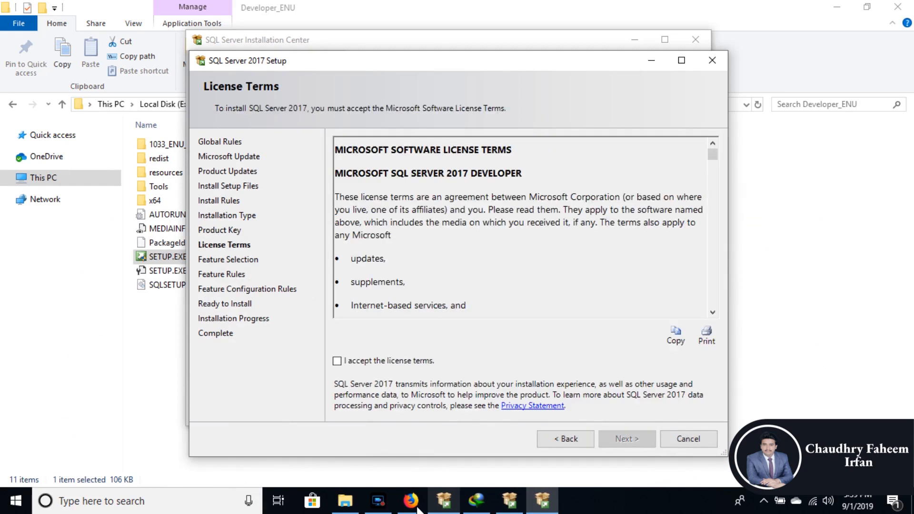
Step: Accept the license terms and continue with Database Engine Services selected as the feature to install
key("space")
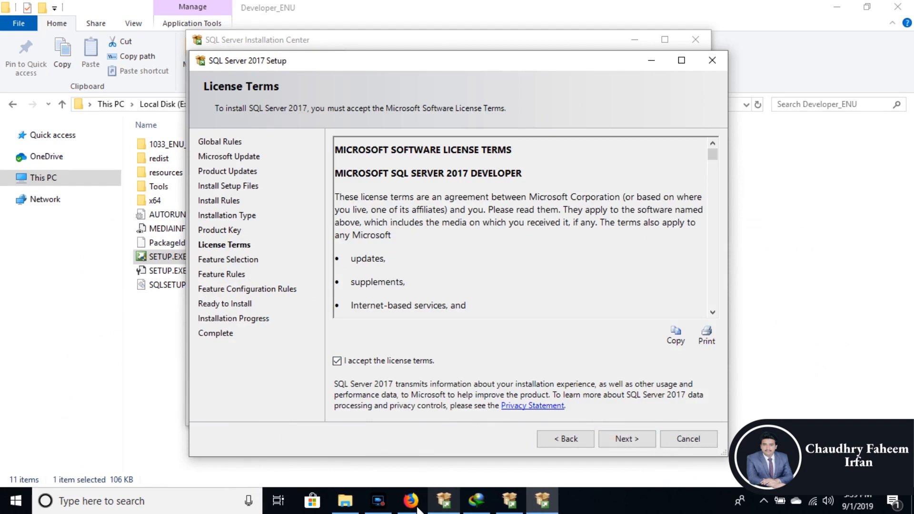
key("Return")
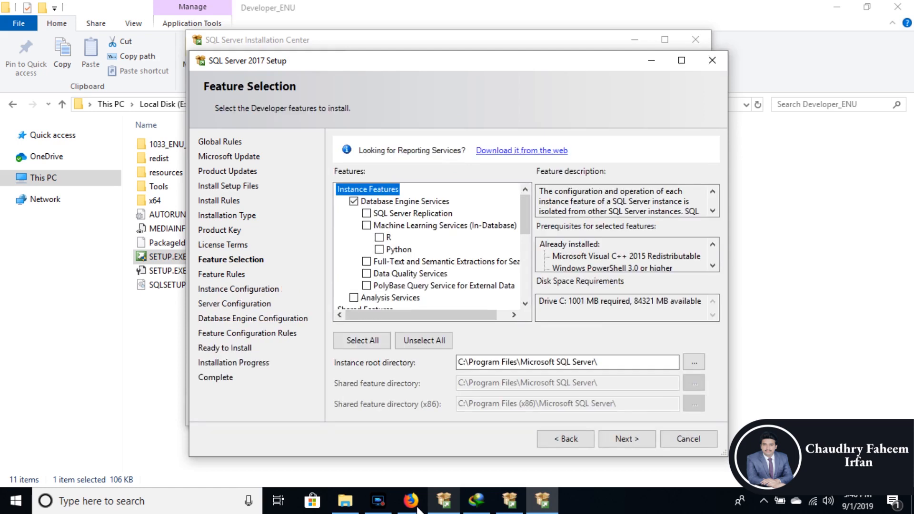
key("space")
key("alt+n")
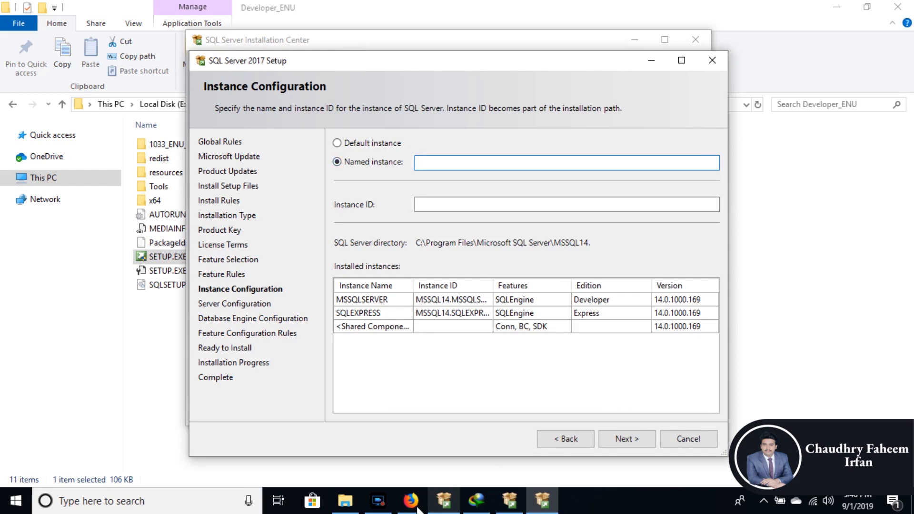
Step: Try a named instance called abc, and choose the default instance instead
left_click(338, 143)
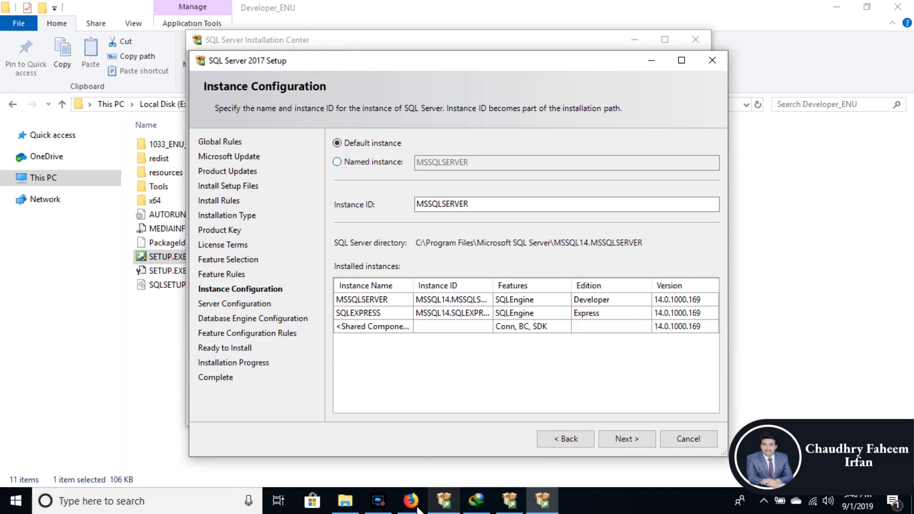
left_click(337, 161)
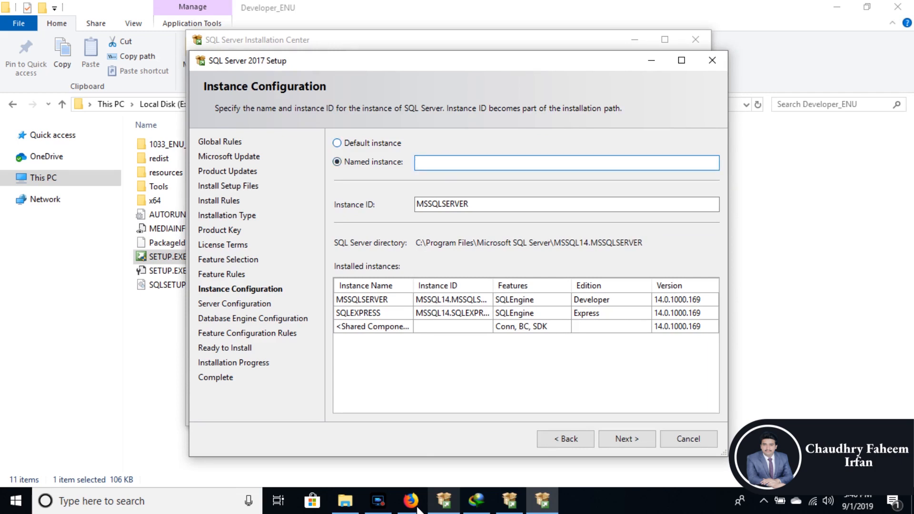
left_click(337, 143)
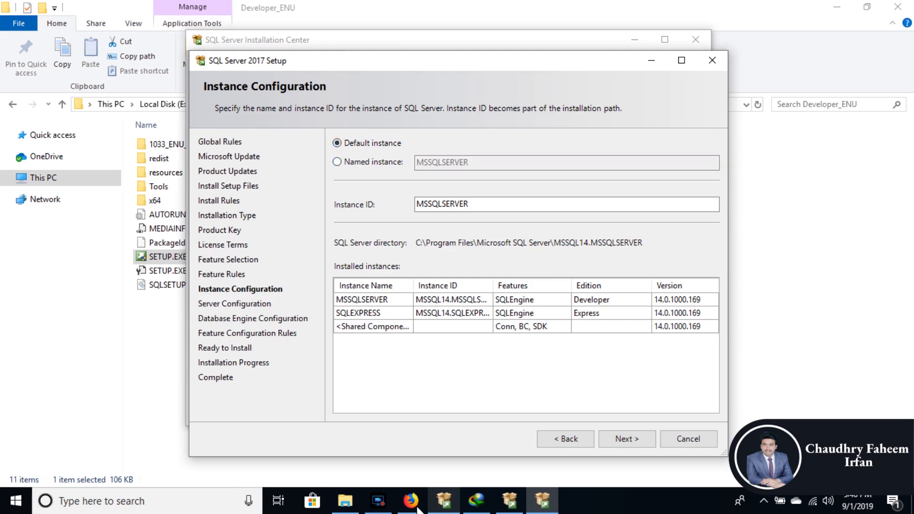
left_click(337, 162)
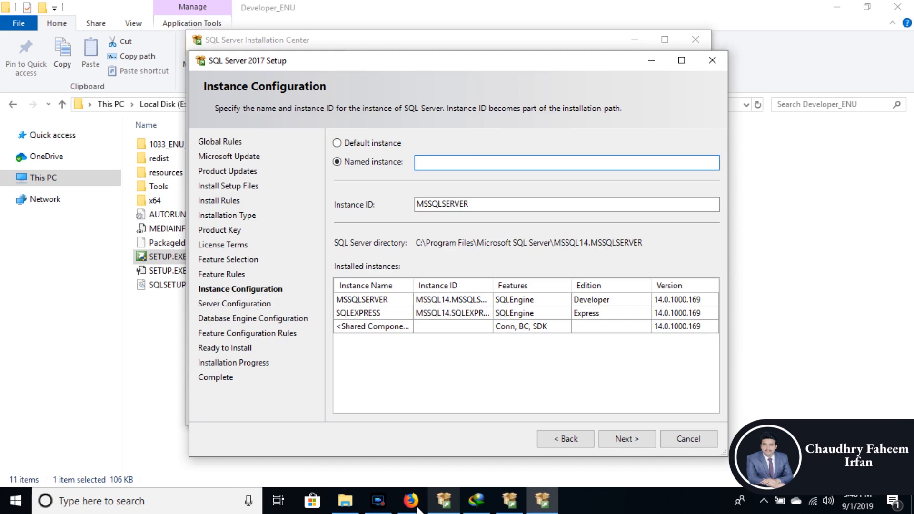
type("abc")
left_click(337, 143)
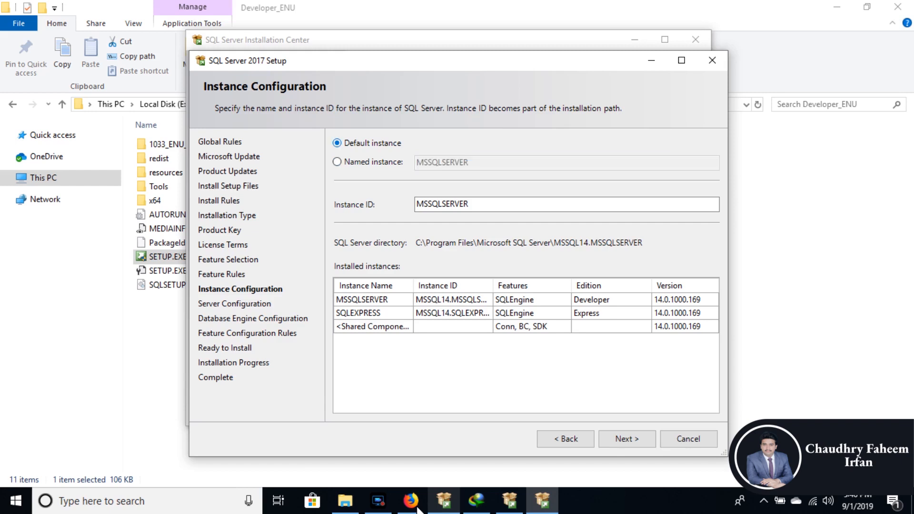
Step: Choose a named instance called abc with the instance ID ABC and continue past the Instance Configuration page
left_click(337, 162)
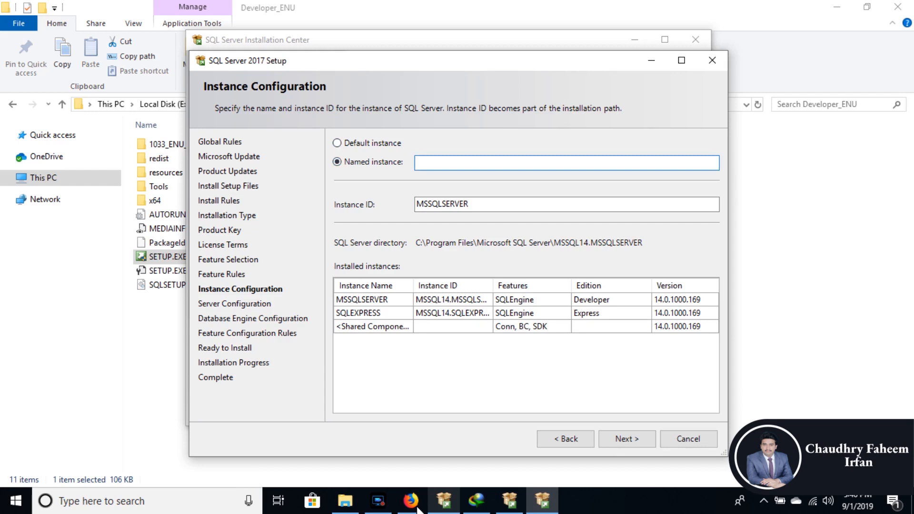
type("abc")
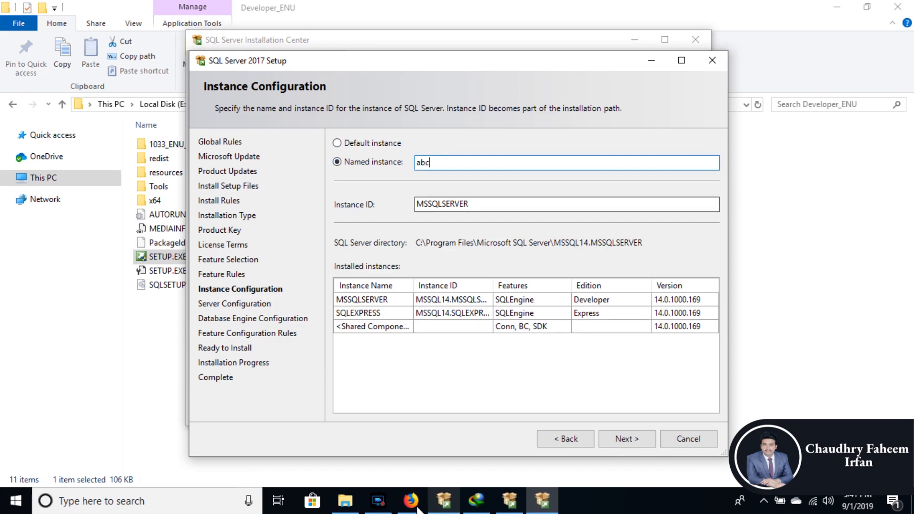
left_click(447, 204)
type("1")
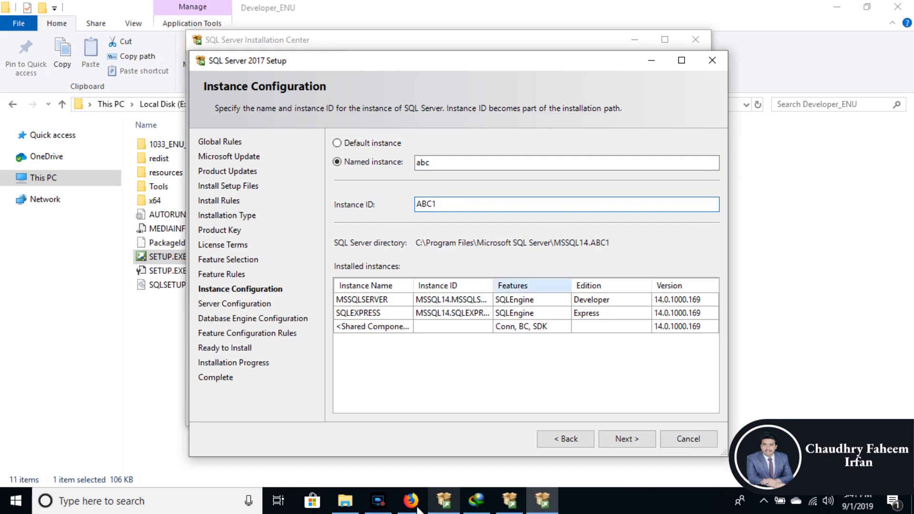
key("BackSpace")
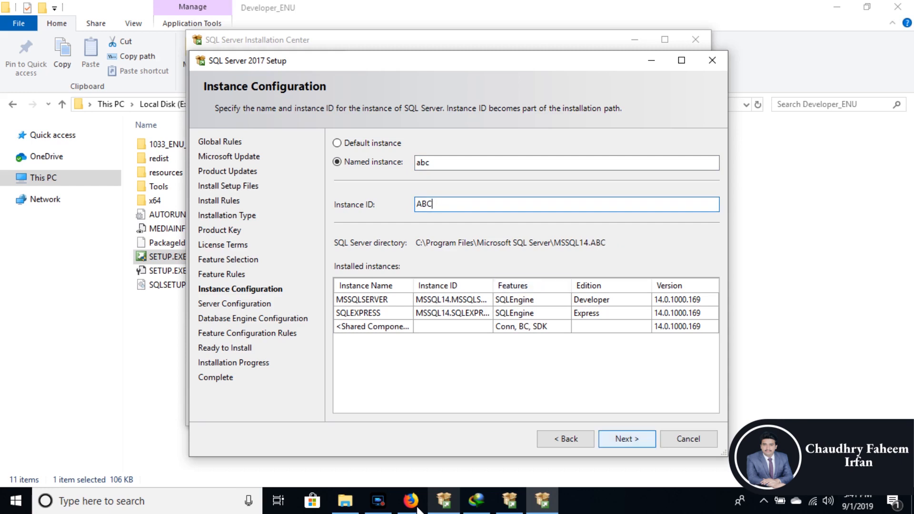
key("Return")
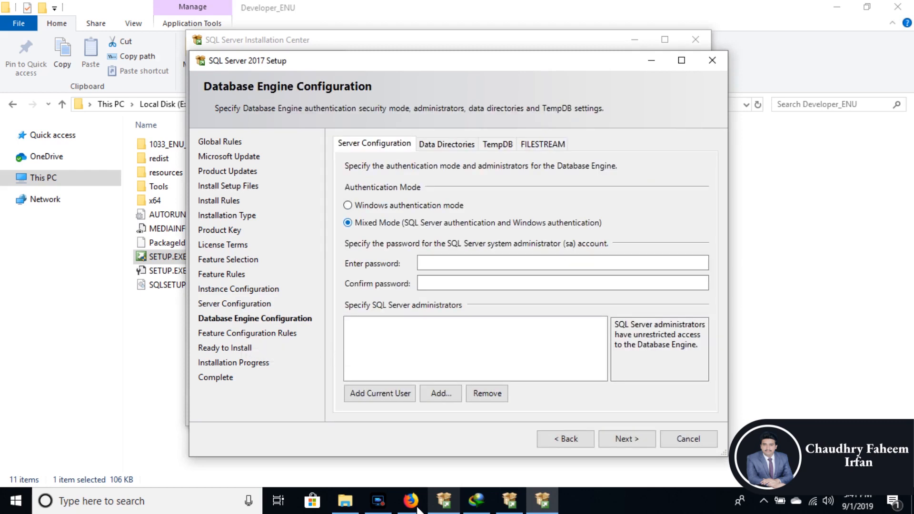
Step: Enter and confirm the sa account password for Mixed Mode, add the current user as administrator, and continue to the Ready to Install page
left_click(476, 263)
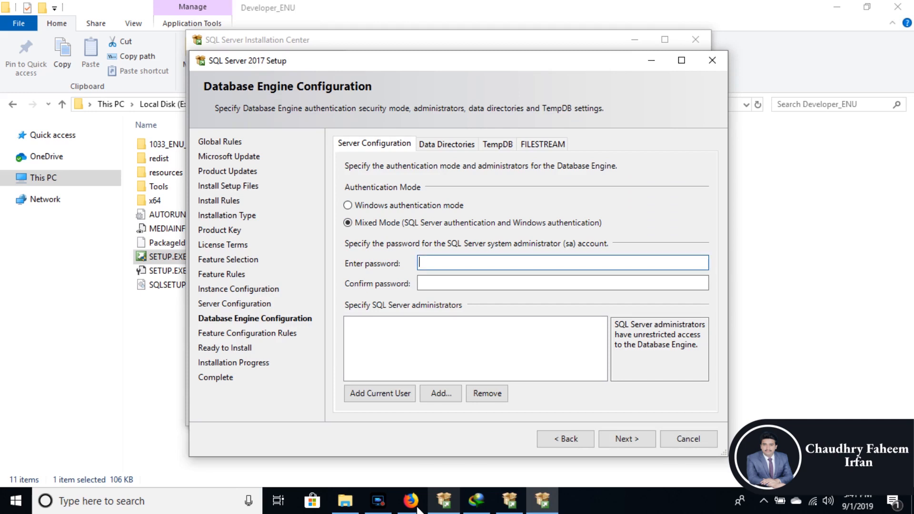
type("******")
key("Tab")
type("******")
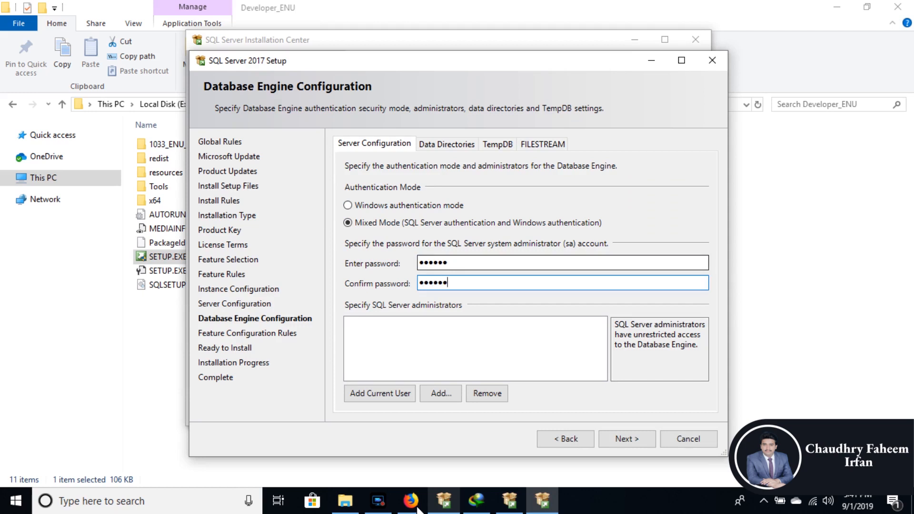
left_click(380, 393)
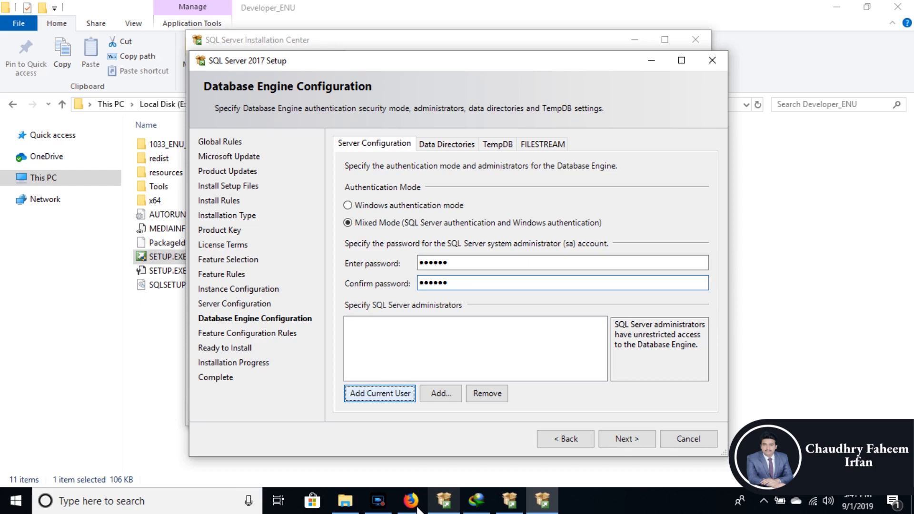
left_click(627, 438)
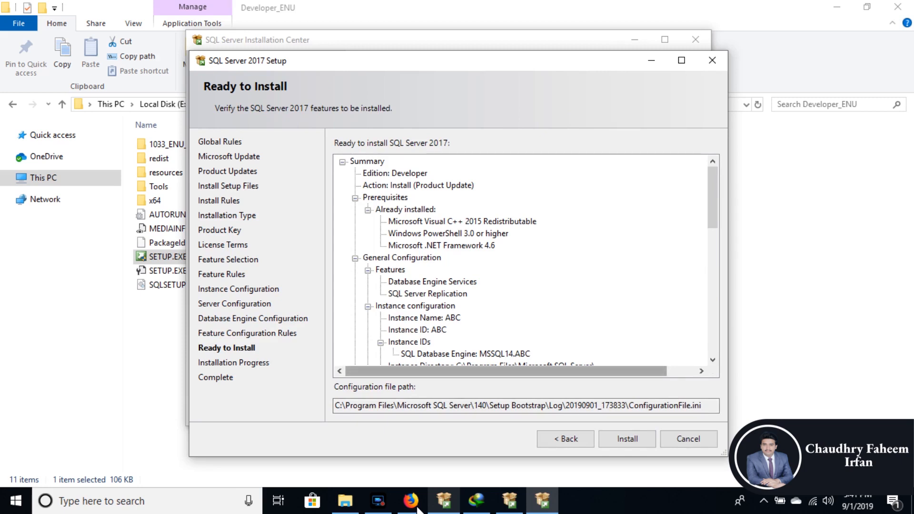
Step: Cancel the SQL Server 2017 setup at the Ready to Install page and return to the Developer_ENU folder
key("Escape")
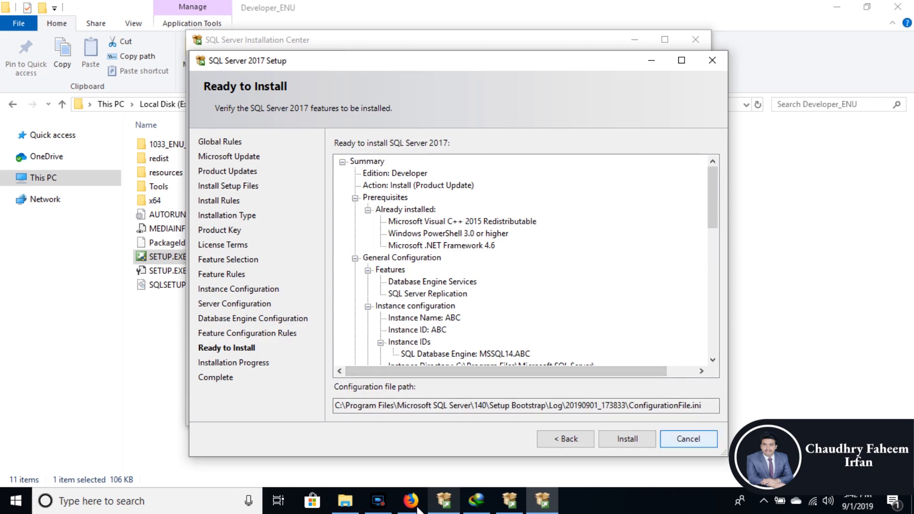
key("Return")
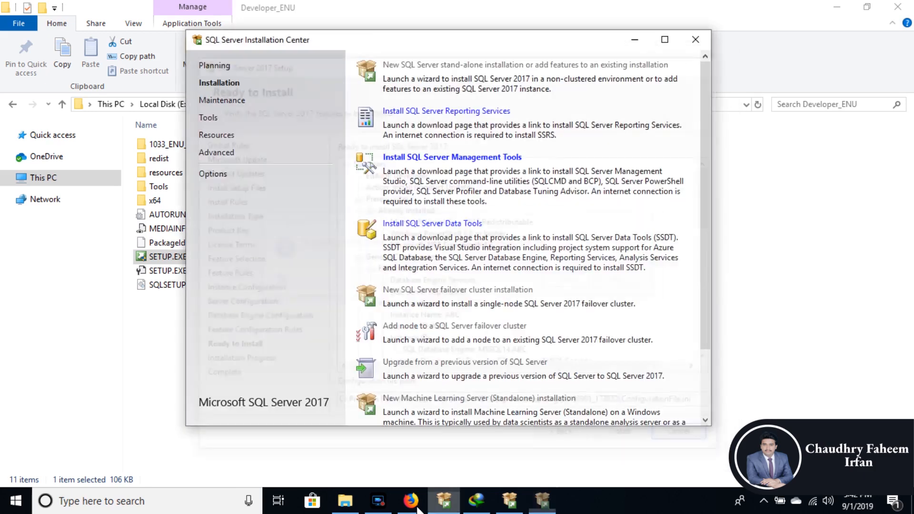
left_click(563, 455)
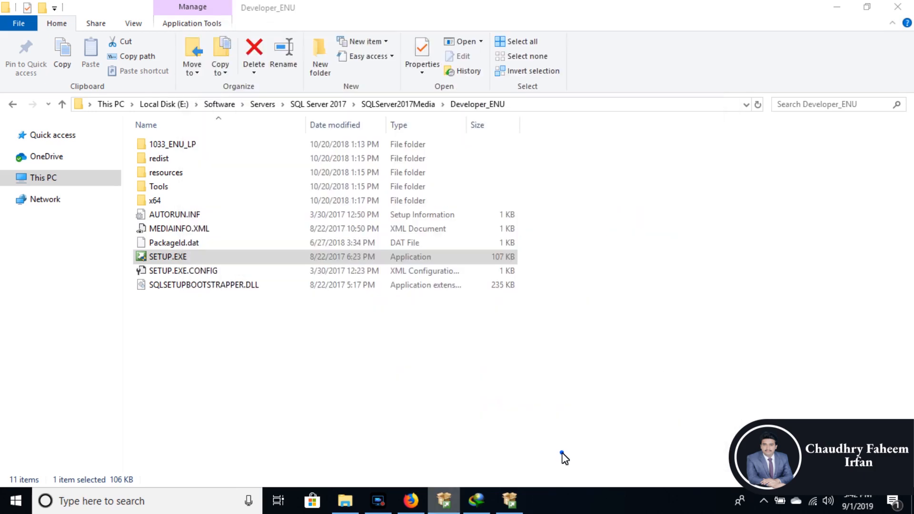
Step: Try to run SSMS-Setup-ENU.exe from the SQL Server 2017 folder and revisit the Management Studio 18.2 download page in Firefox
left_click(10, 105)
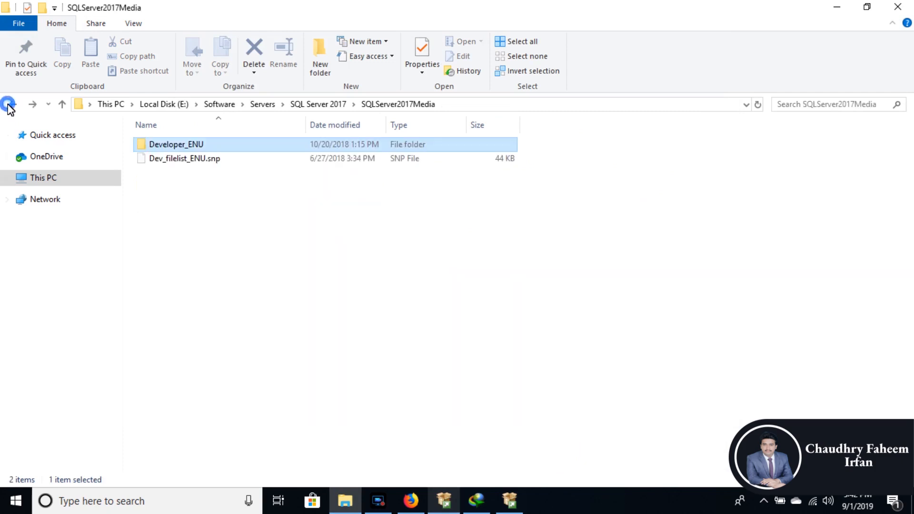
left_click(9, 105)
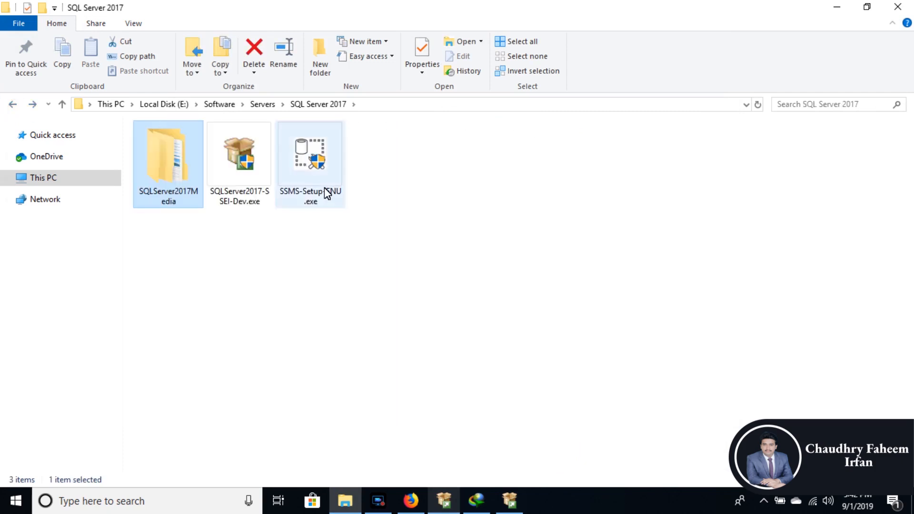
double_click(333, 173)
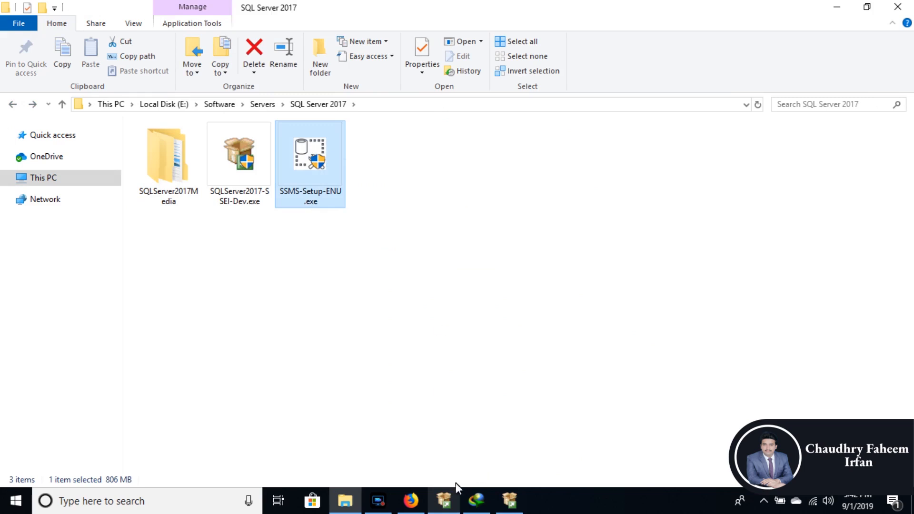
left_click(417, 506)
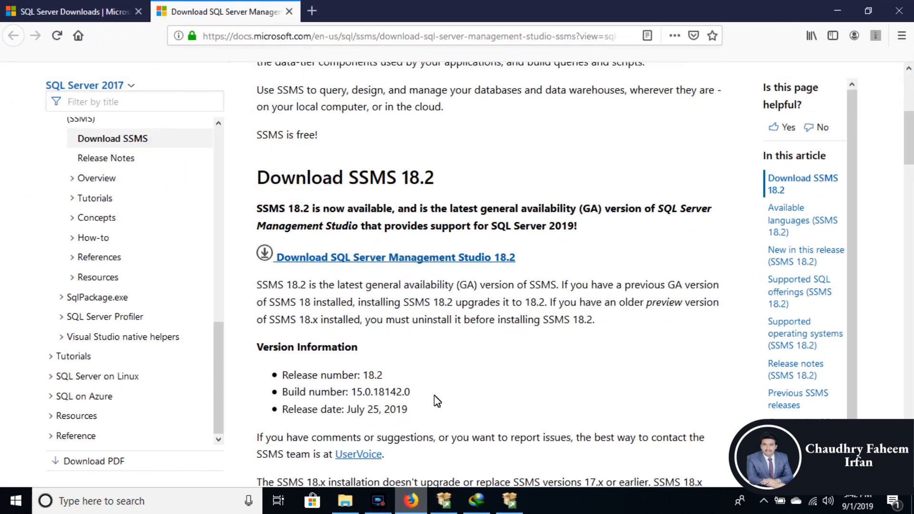
left_click(414, 505)
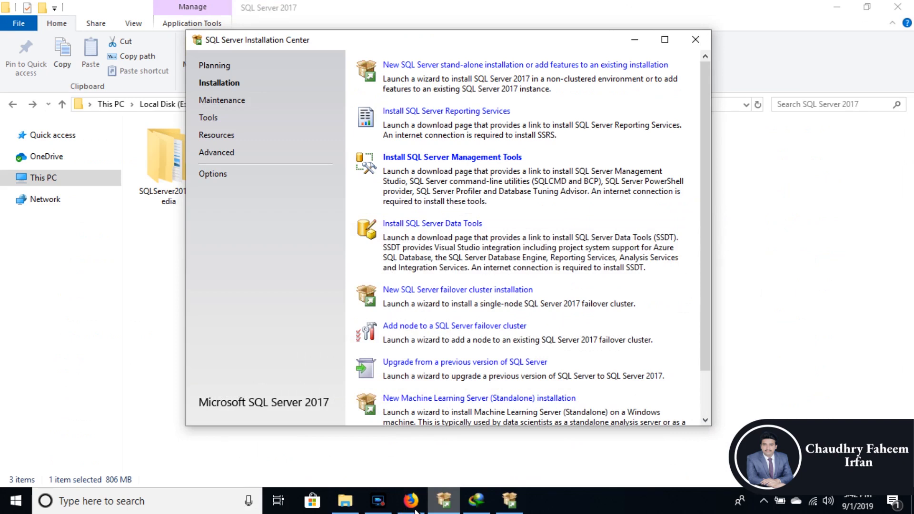